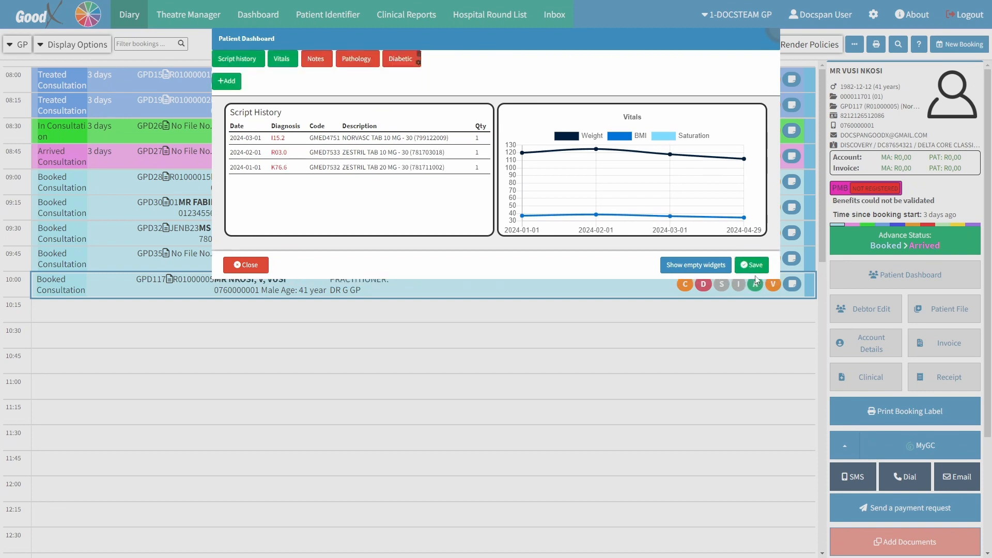
Show the Notes widget on the patient dashboard, and hide it again
left_click(319, 64)
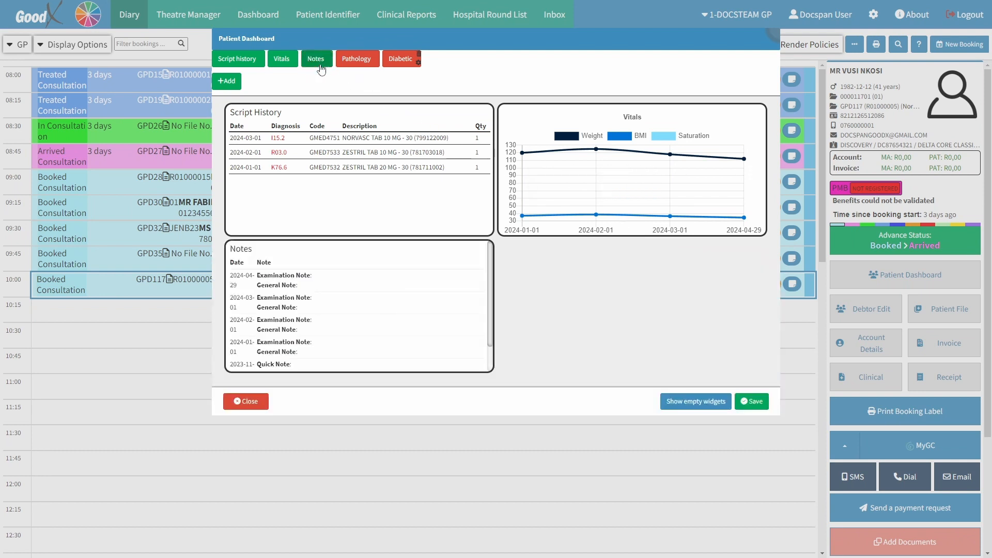
left_click(321, 67)
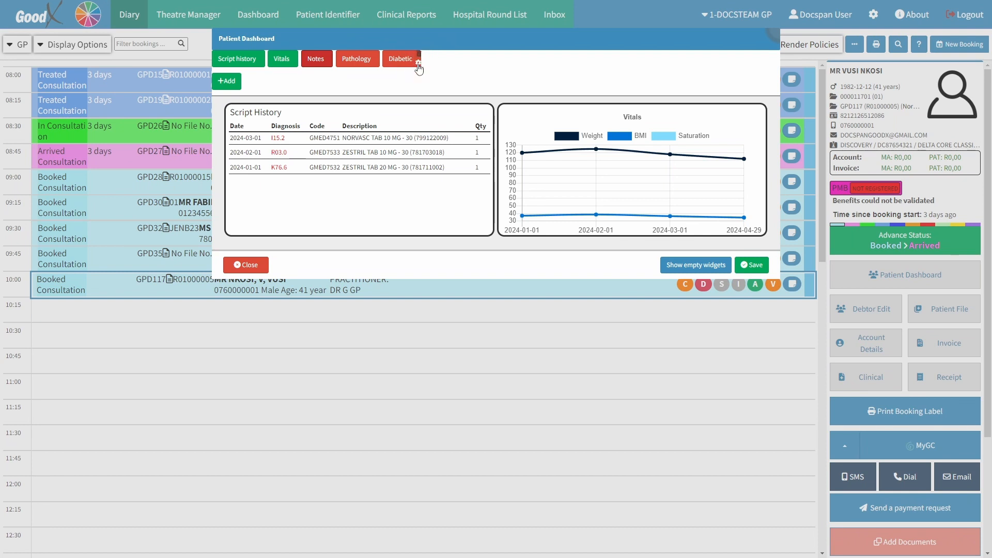
Start a new custom graph with the description Blood Pressure and a red border color
left_click(227, 82)
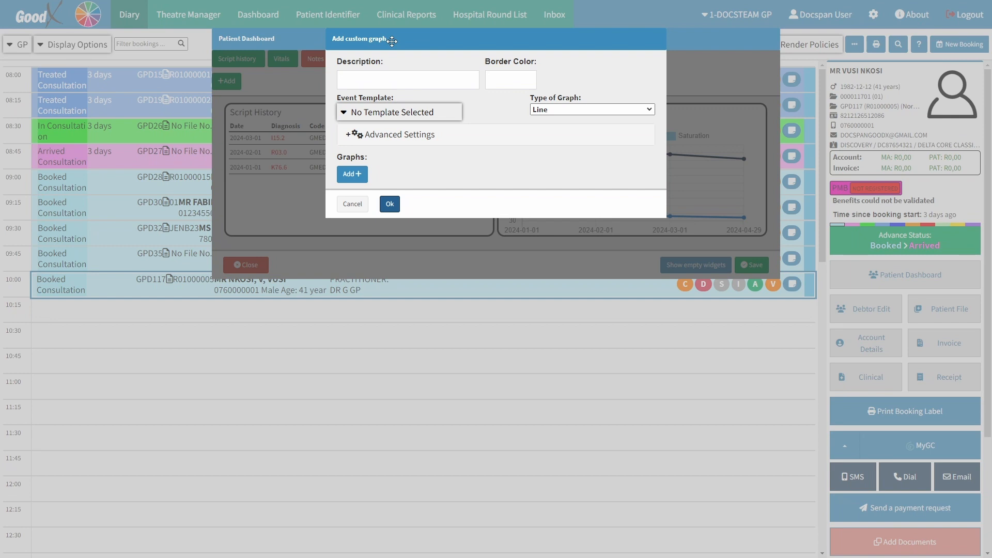
left_click(361, 77)
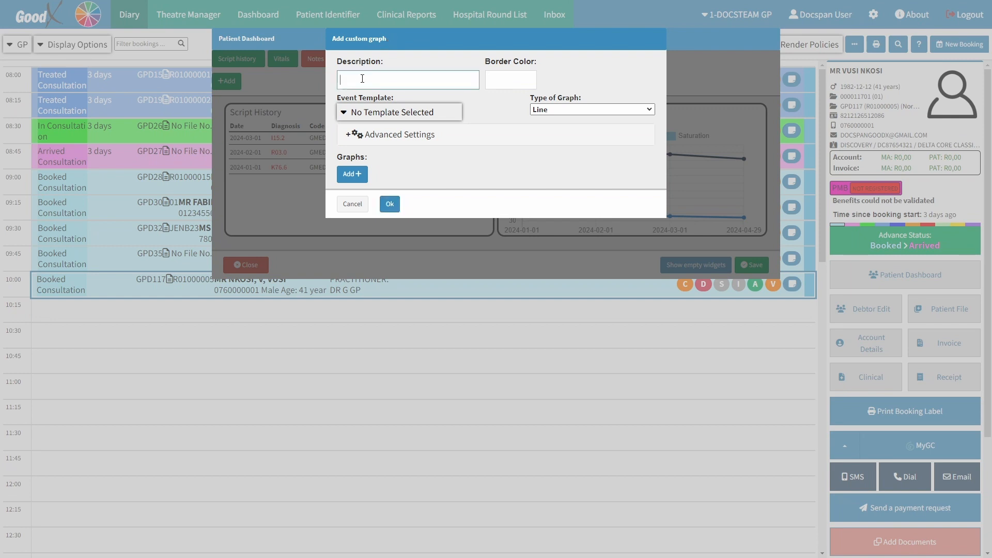
type("Blood Pressure")
key("Tab")
left_click(505, 86)
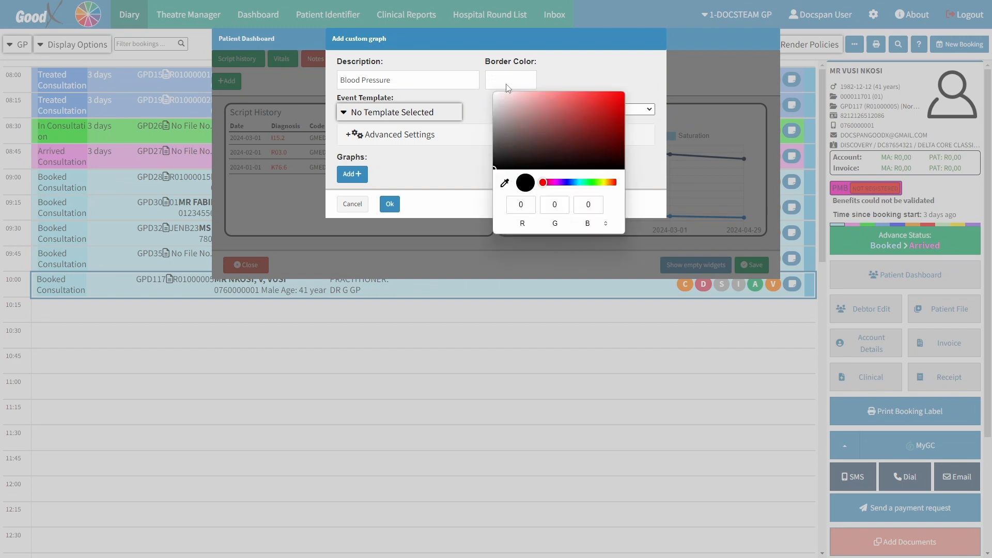
left_click_drag(511, 120, 627, 92)
left_click(572, 80)
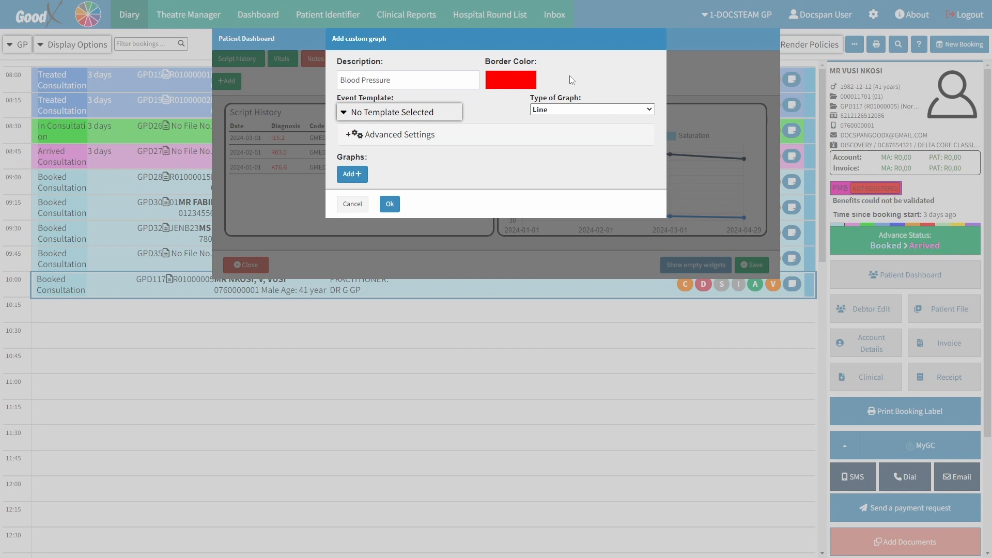
Base the custom graph on the GENERAL EXAMINATION event template and choose Line as the type of graph
left_click(399, 115)
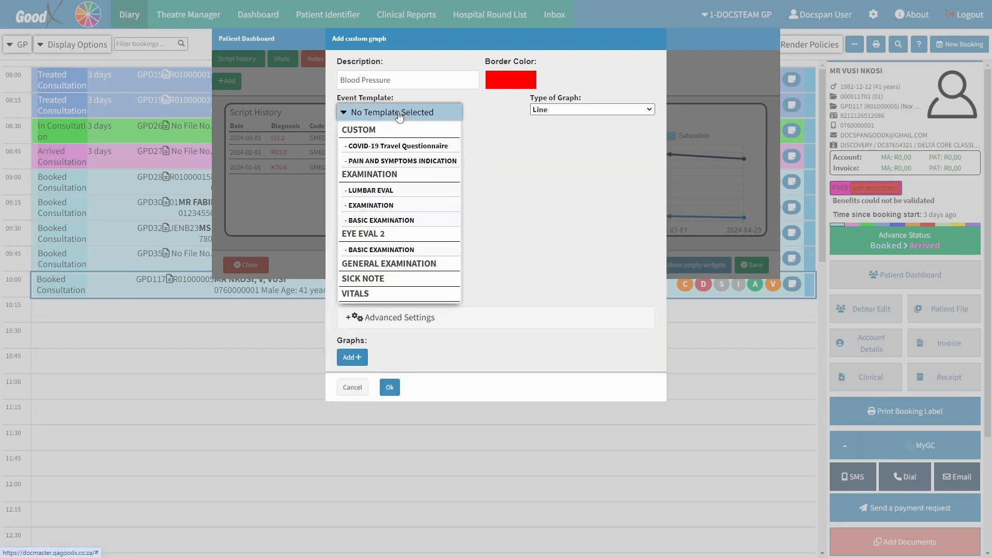
left_click(370, 265)
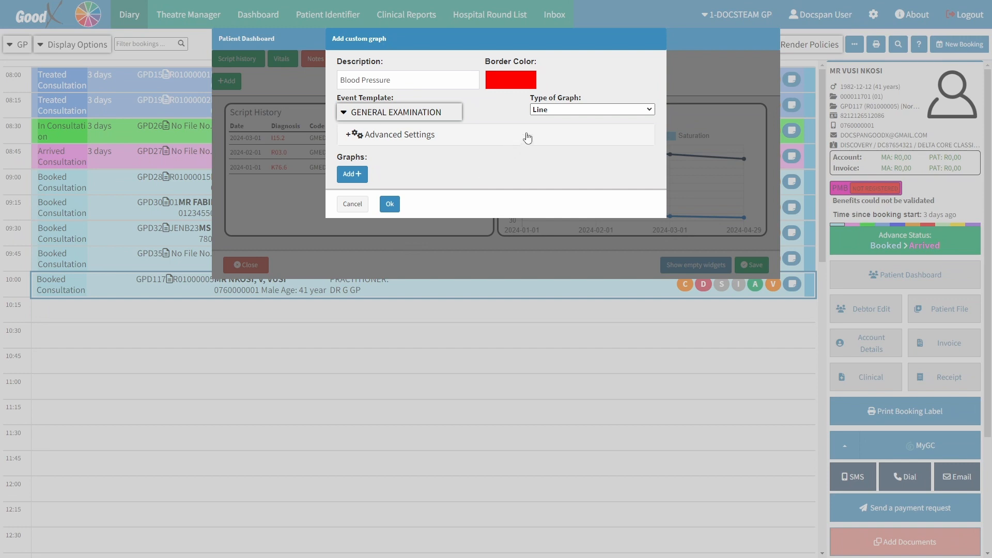
left_click(555, 109)
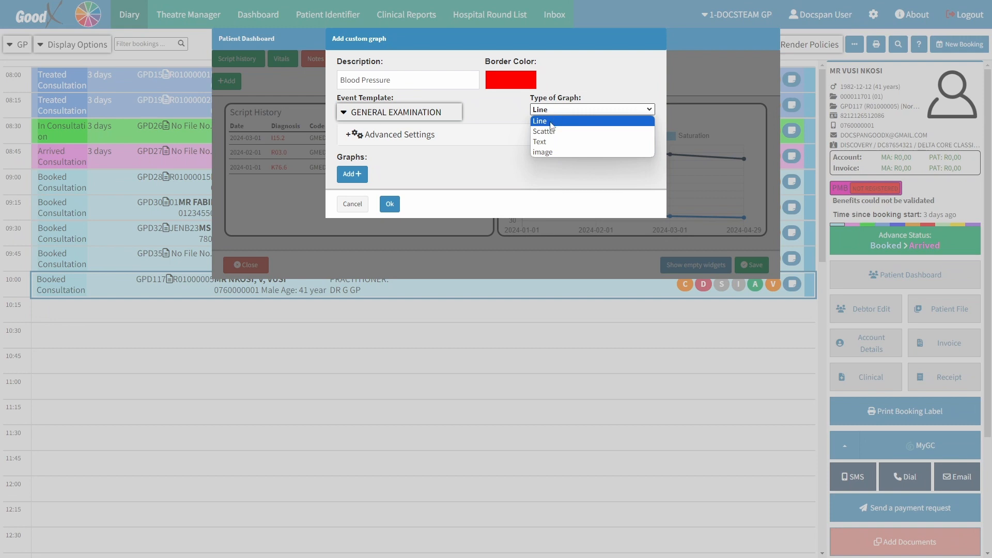
left_click(549, 121)
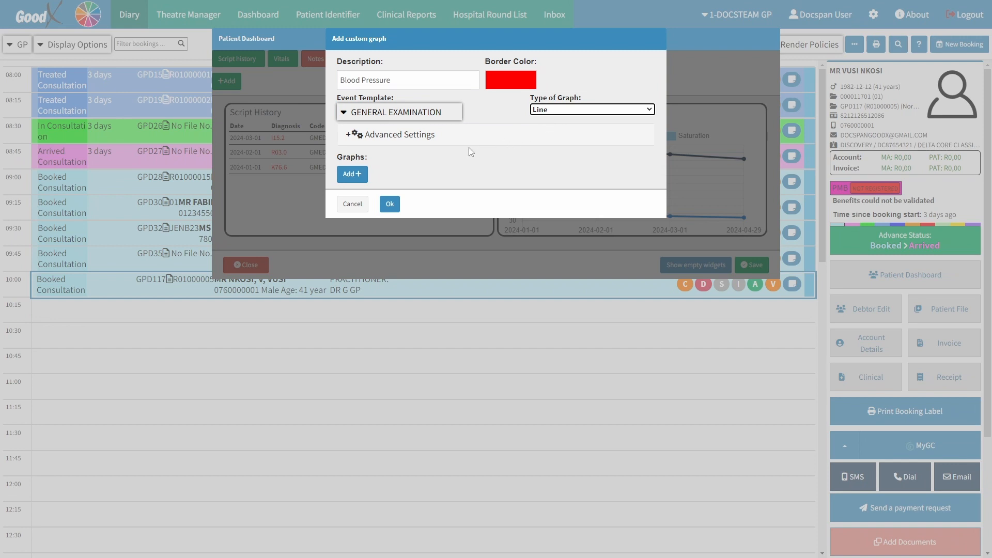
In the advanced settings, set the date interval to Months and show data by absolute time range from DOB
left_click(433, 138)
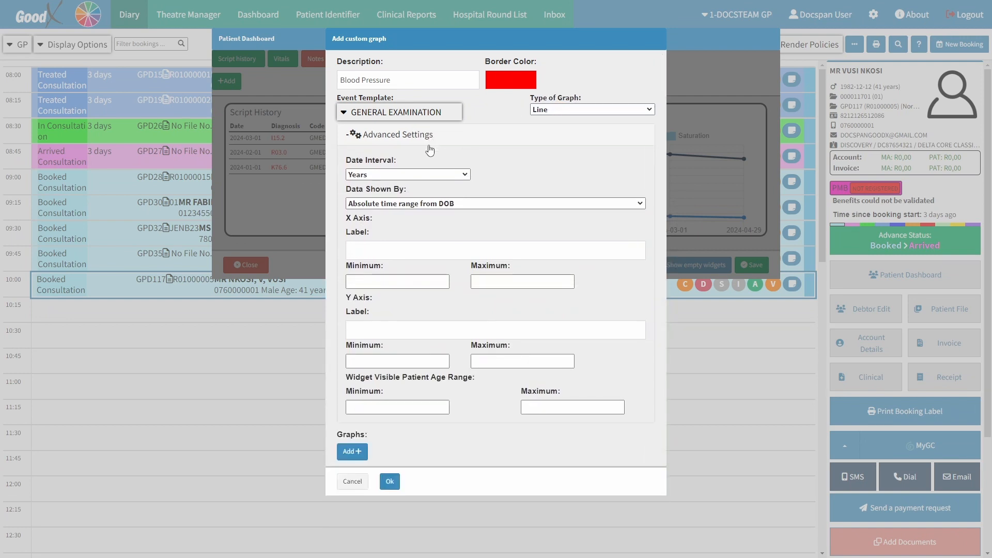
left_click(415, 175)
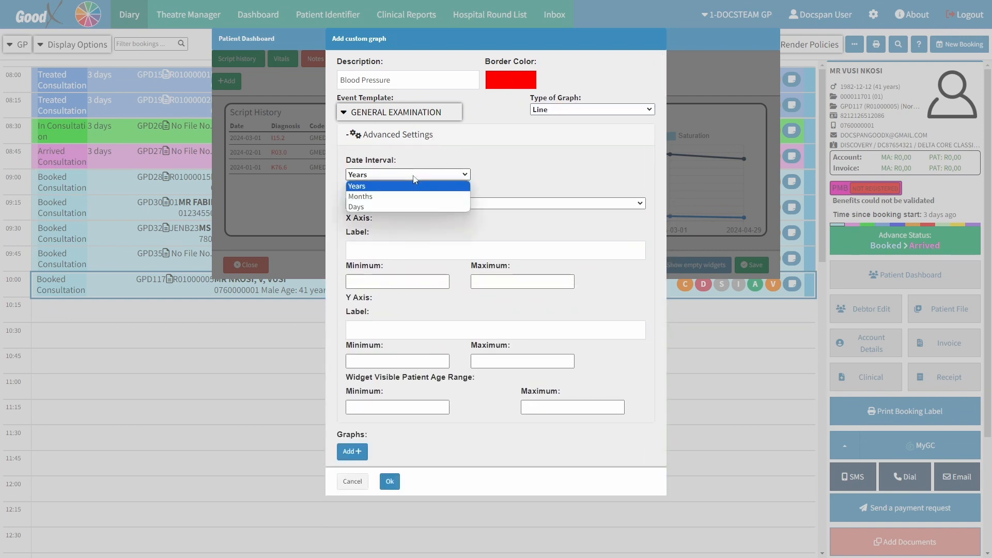
left_click(398, 196)
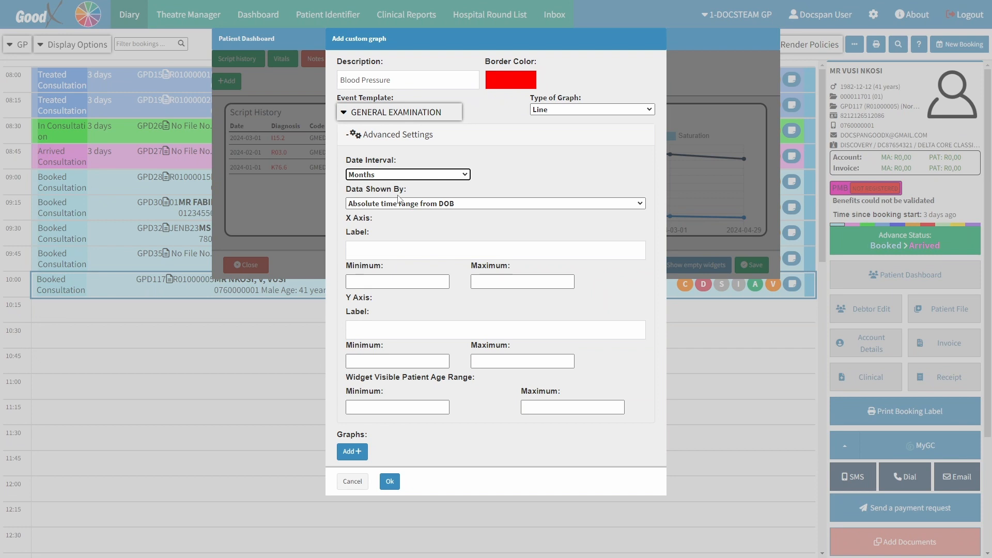
left_click(398, 203)
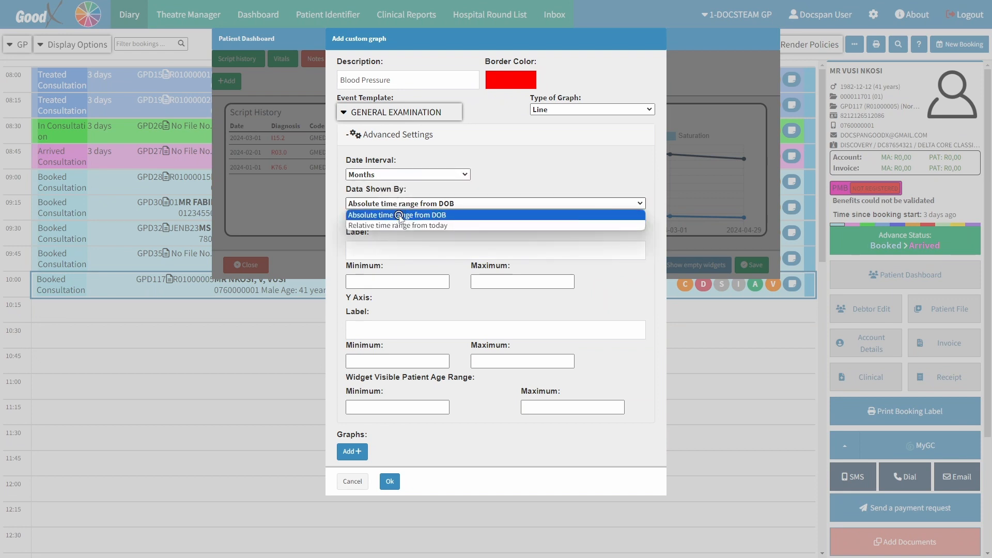
left_click(401, 215)
left_click(399, 215)
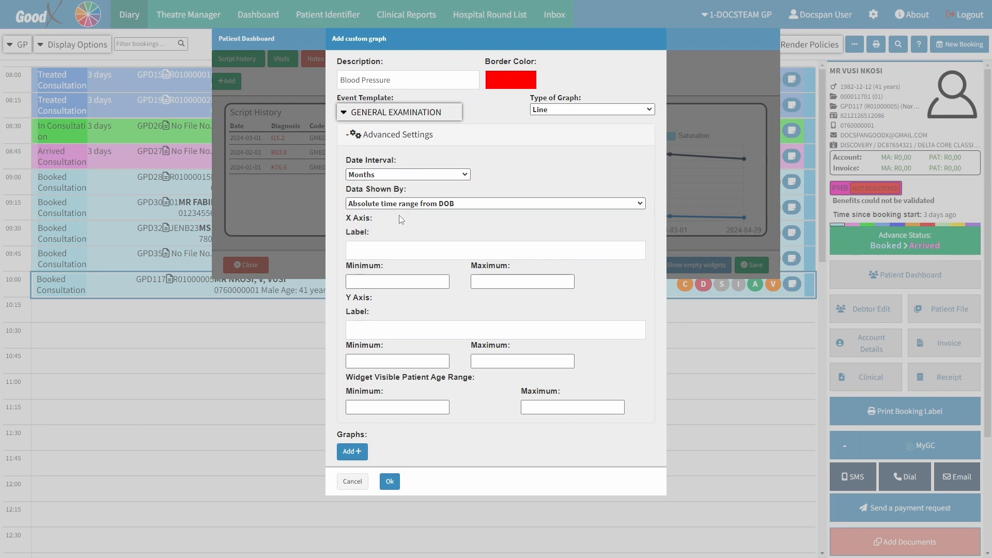
Label the X axis Date with a minimum of 1 and a maximum of 24
left_click(368, 250)
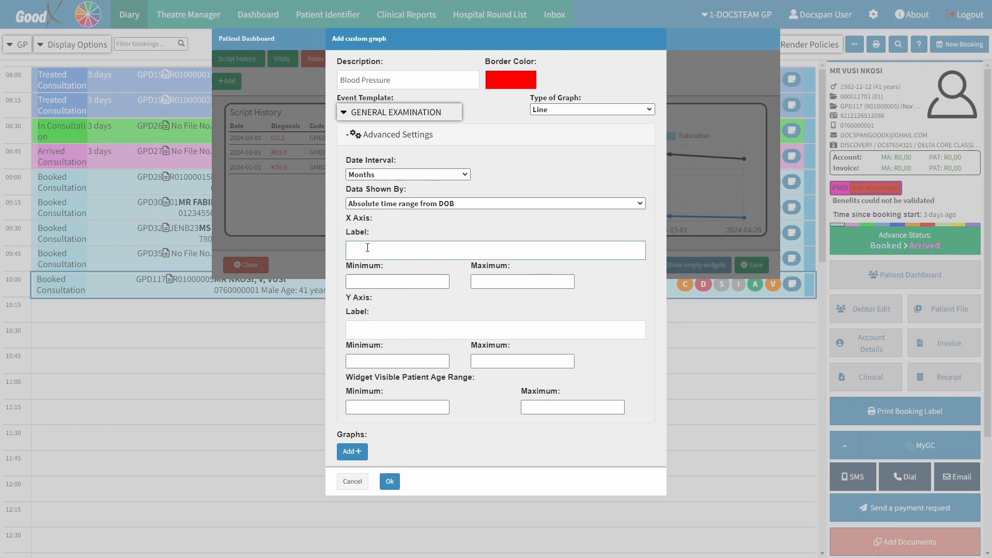
type("Date")
left_click(376, 239)
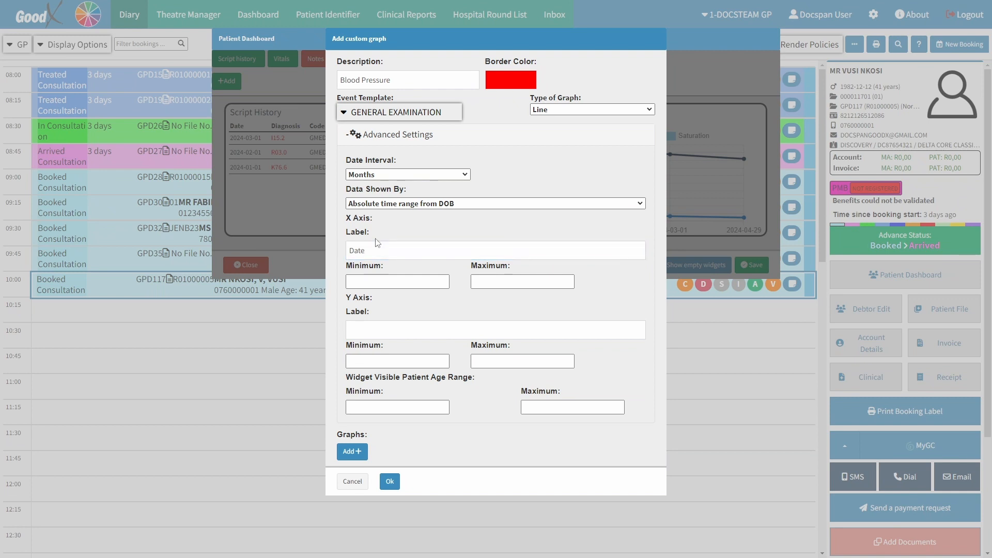
left_click(371, 282)
type("1")
left_click(479, 282)
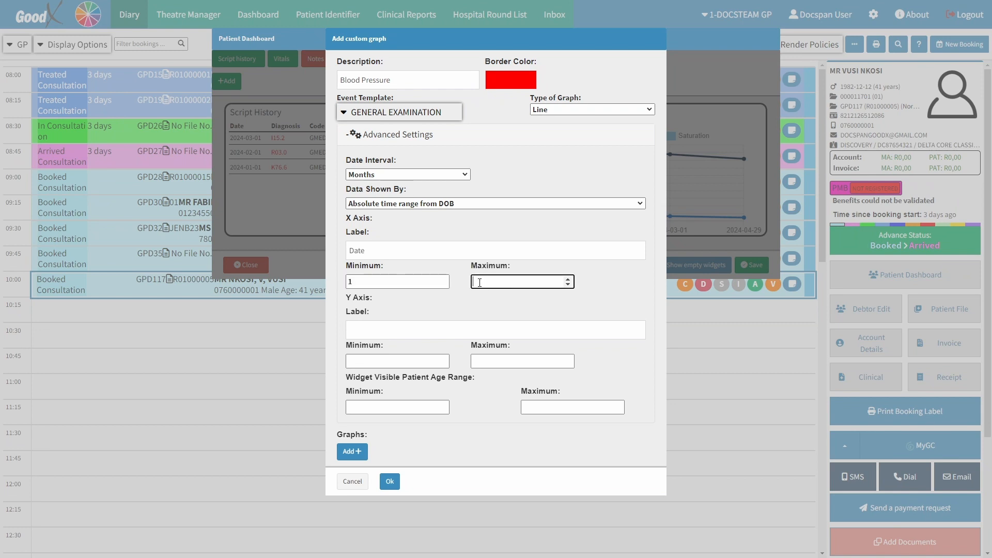
type("24")
left_click(475, 302)
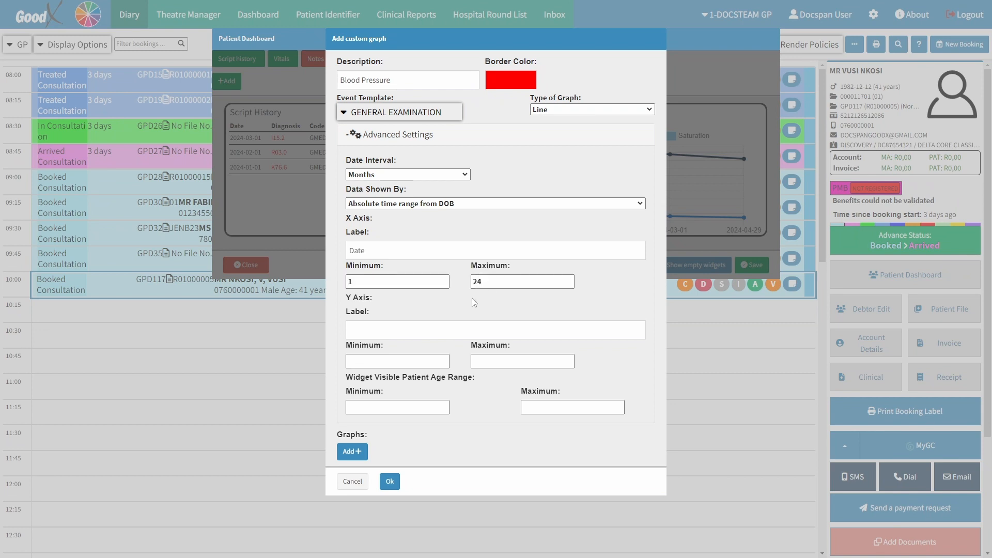
Label the Y axis Blood Pressure with a minimum of 60 and a maximum of 180
left_click(372, 328)
type("B")
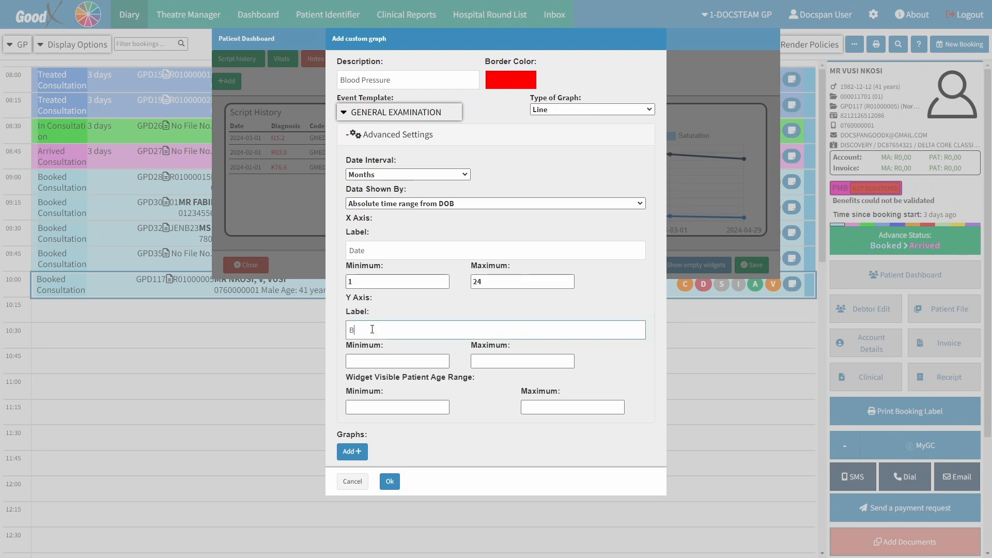
type("lood Pressure")
left_click(382, 319)
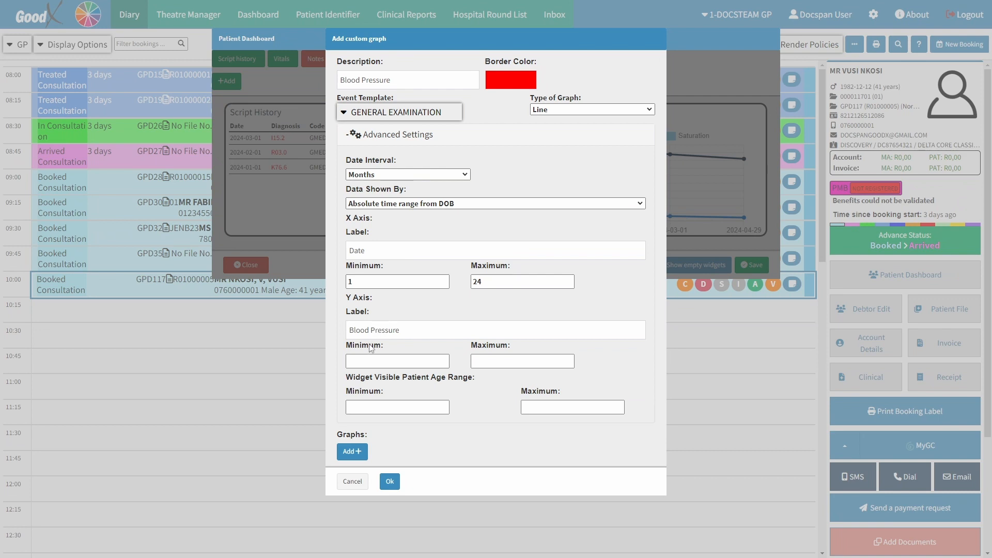
left_click(360, 361)
type("60")
left_click(481, 362)
type("180")
left_click(487, 381)
Set the widget's visible patient age range from 18 to 65
left_click(403, 406)
type("18")
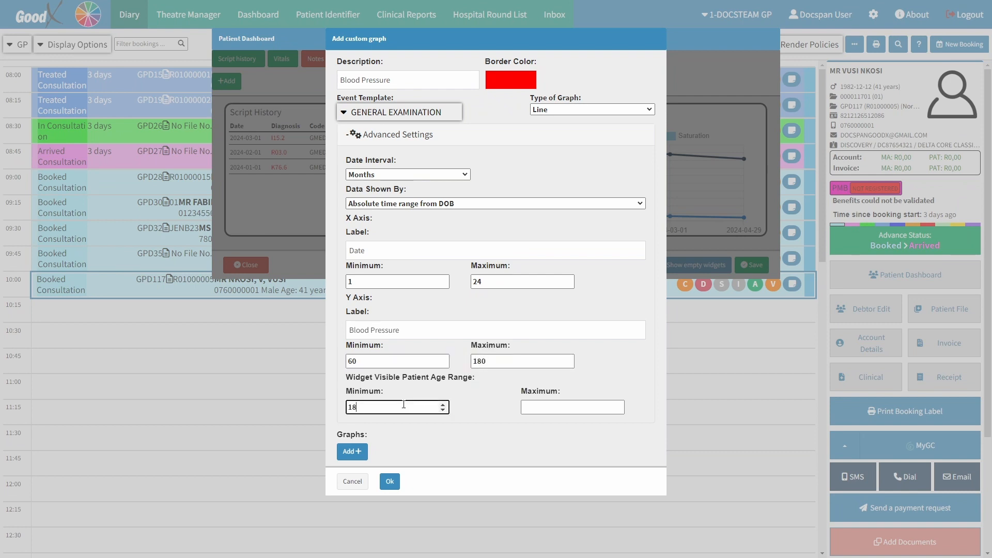
left_click(536, 412)
type("65")
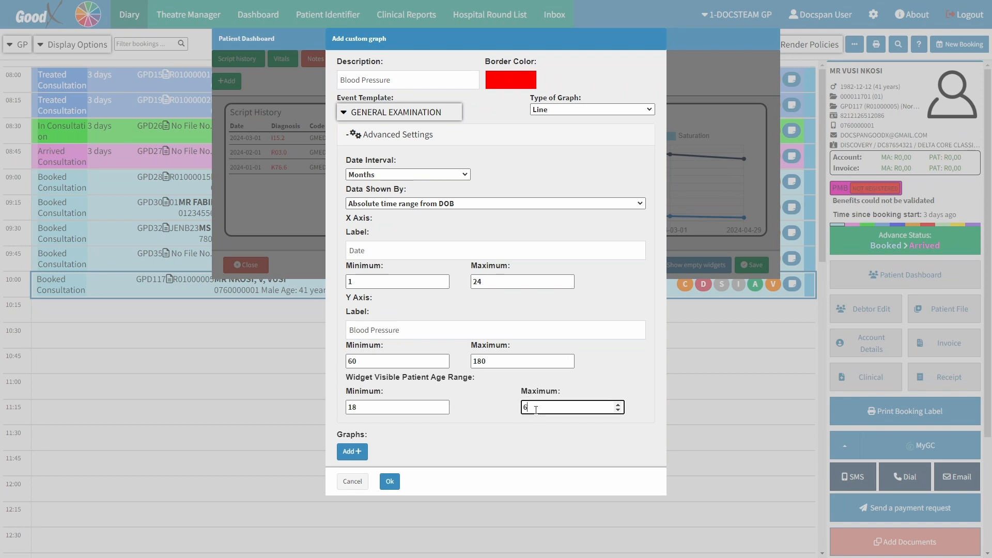
left_click(500, 411)
Add a graph entry named SYS with the path Blood Pressure (Systolic)
left_click(353, 451)
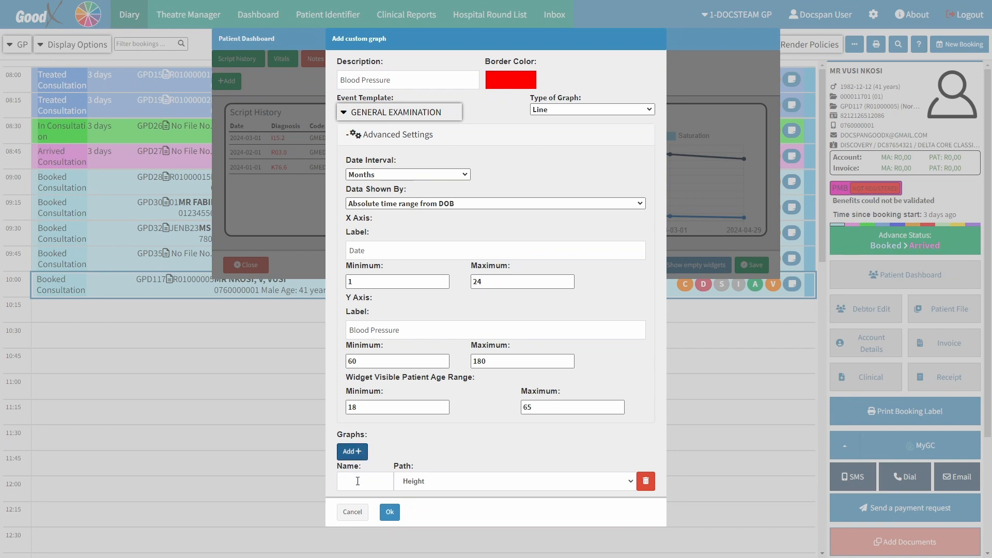
left_click(357, 481)
type("SYS")
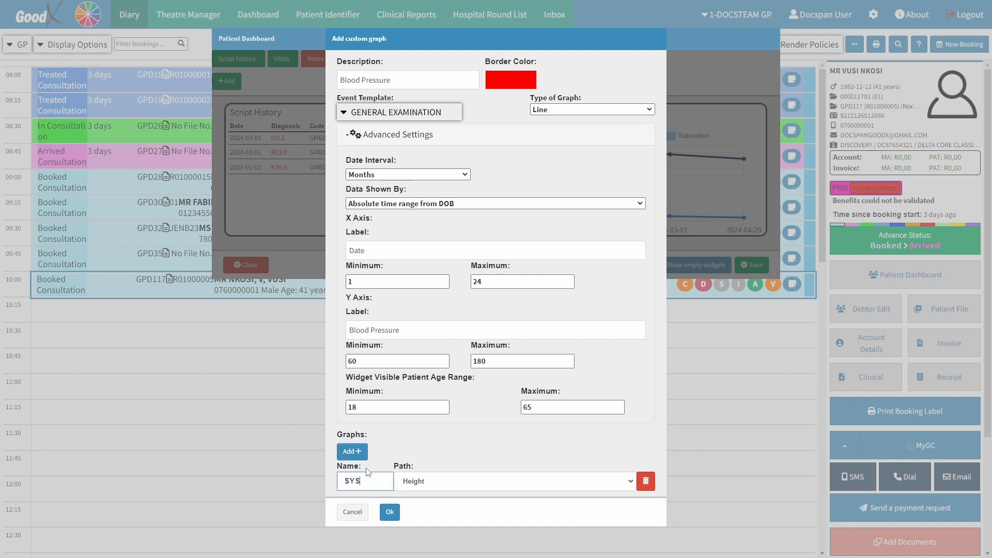
left_click(424, 482)
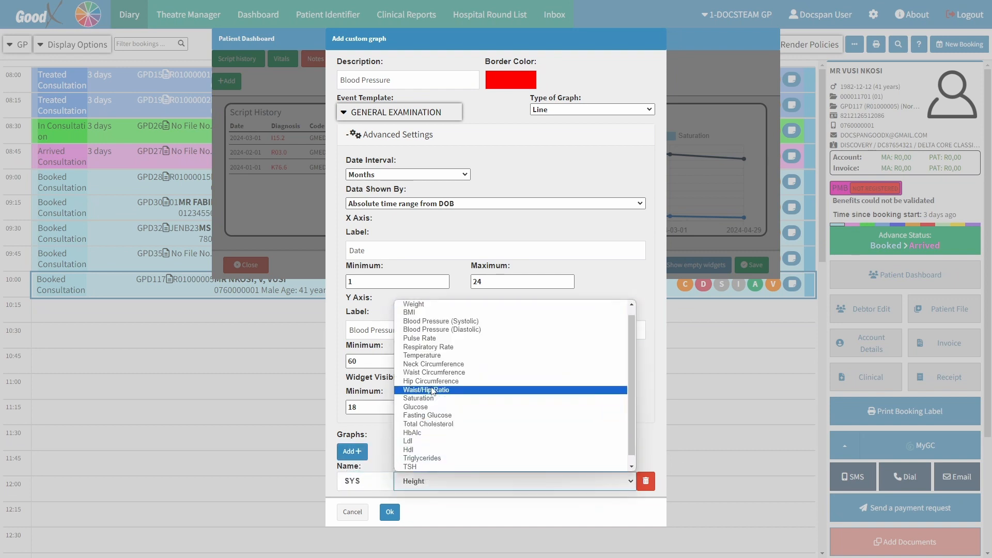
left_click(434, 322)
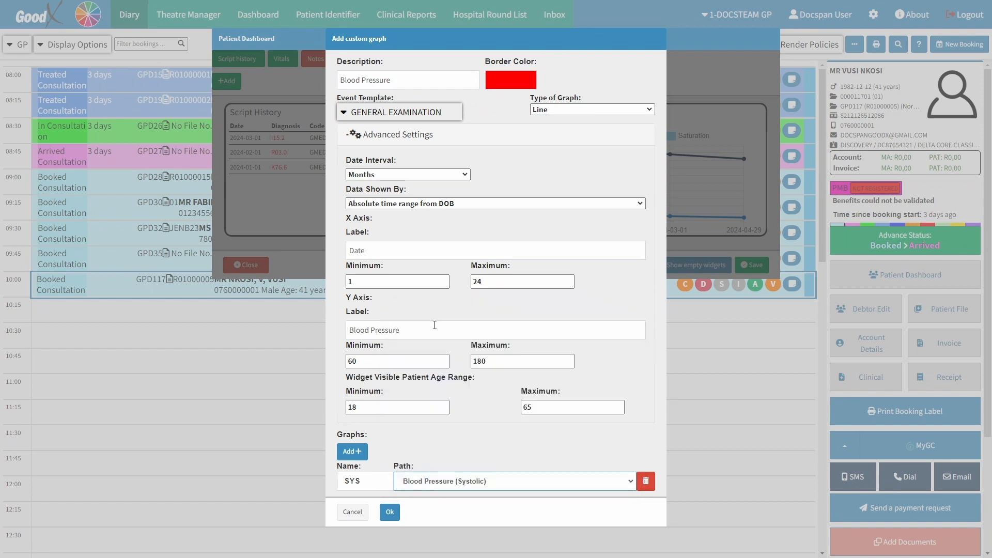
left_click(465, 433)
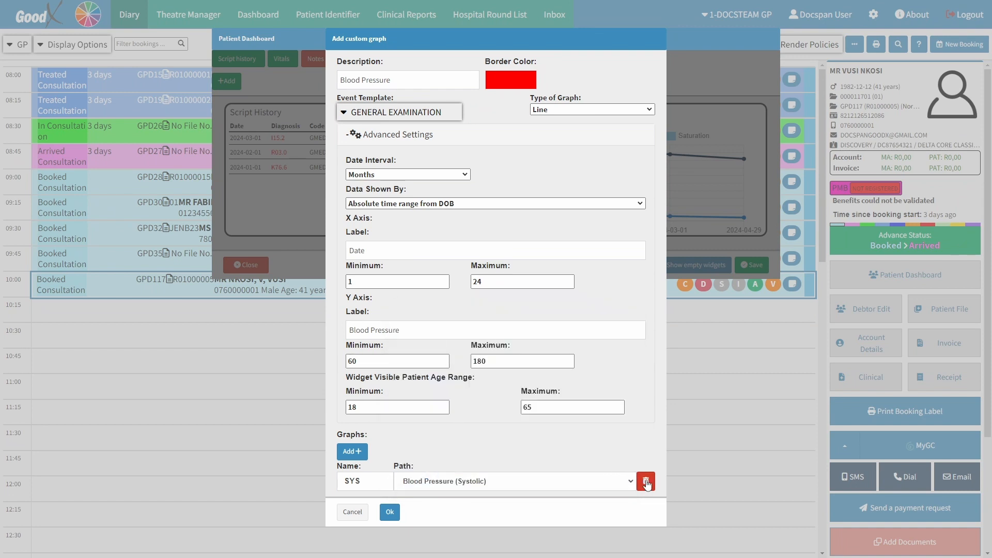
Add a second graph entry named DIA with the path Blood Pressure (Diastolic)
left_click(357, 454)
scroll(367, 468, "down", 1)
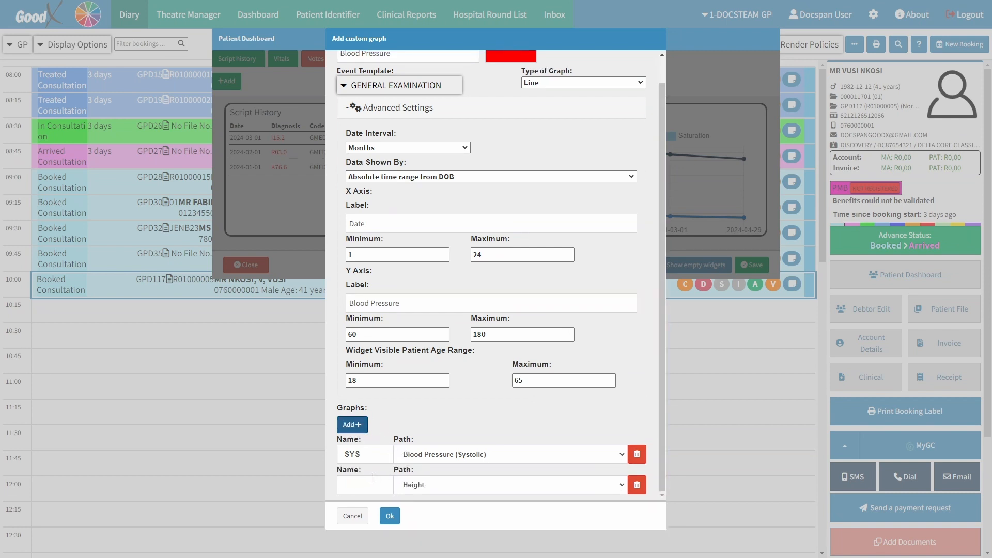
left_click(366, 484)
type("DIA")
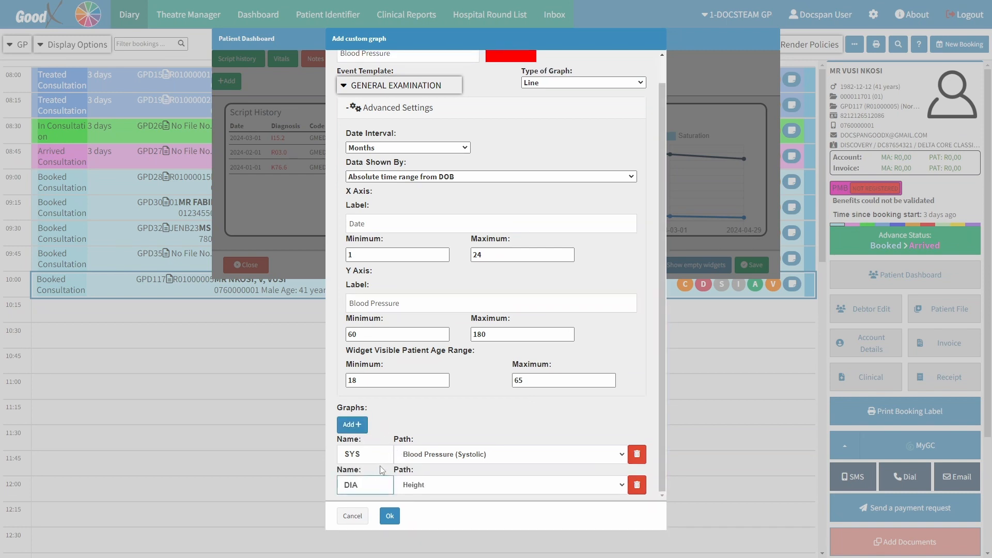
left_click(417, 486)
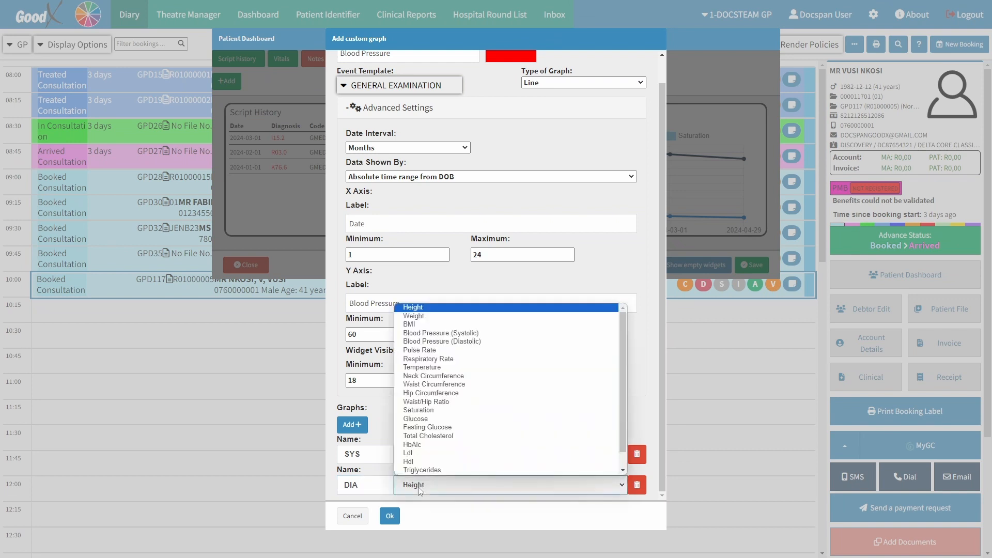
left_click(434, 341)
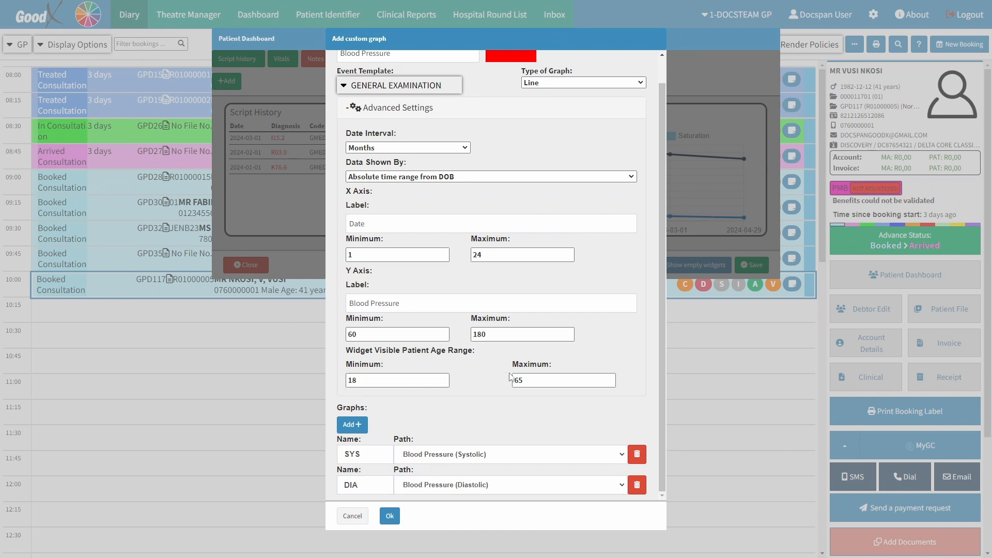
Change the type of graph to Scatter and open the file selection for its background image
left_click(551, 84)
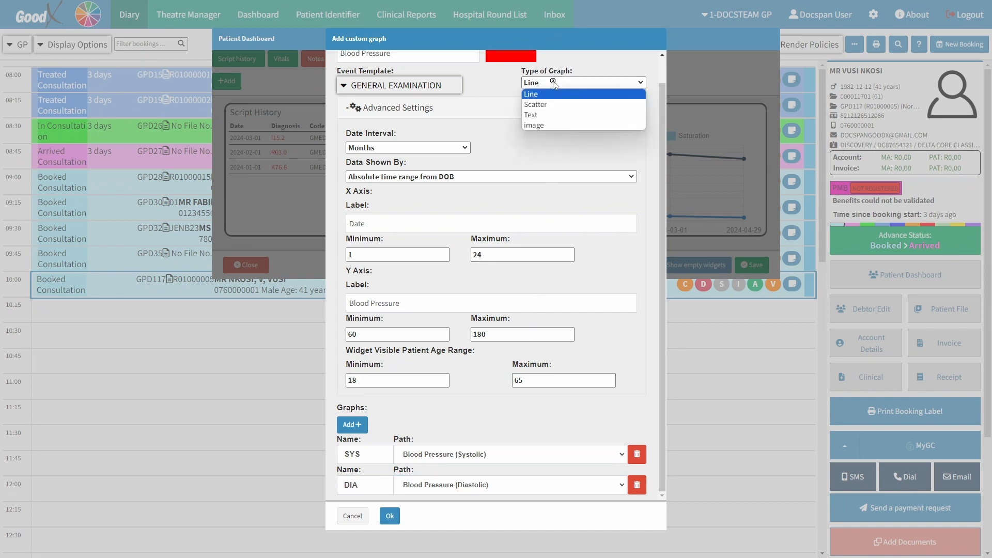
left_click(542, 105)
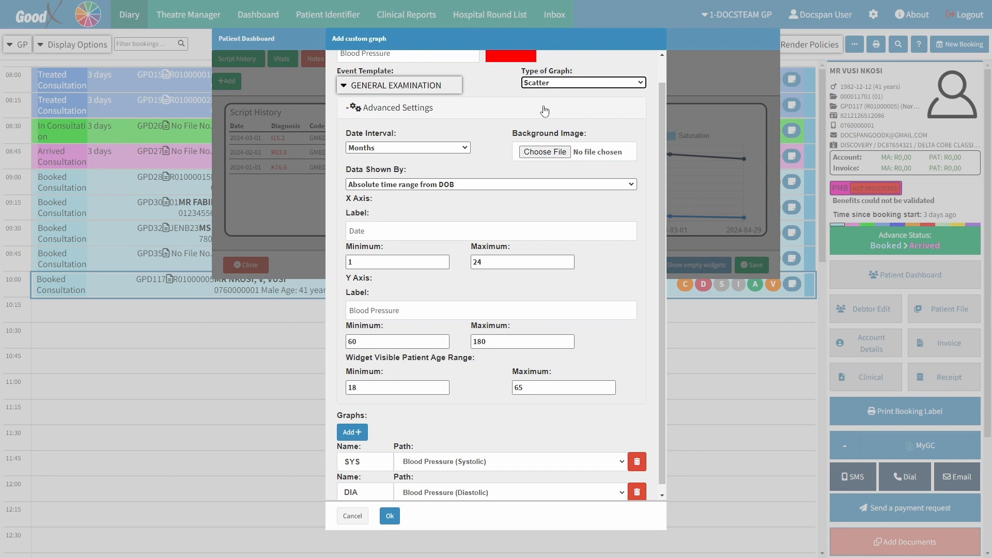
left_click(542, 153)
left_click(540, 154)
left_click(450, 290)
Try the Text type of graph and the image type of graph for the Blood Pressure widget
left_click(561, 84)
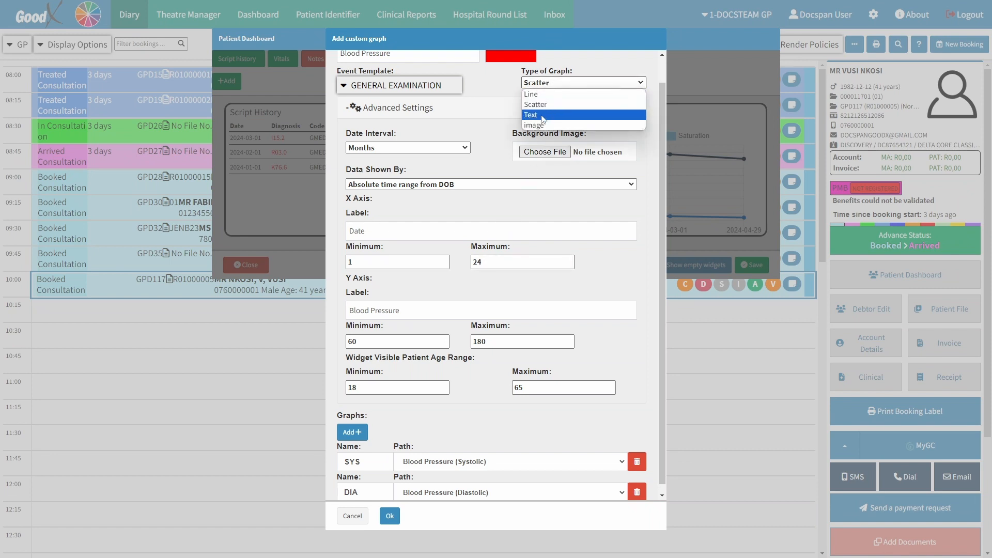
left_click(540, 115)
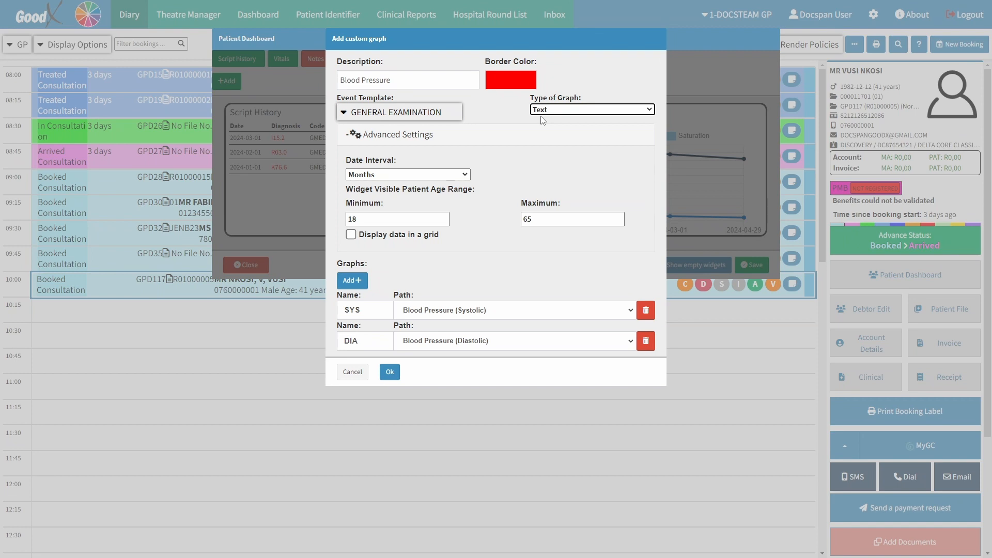
left_click(400, 235)
left_click(565, 107)
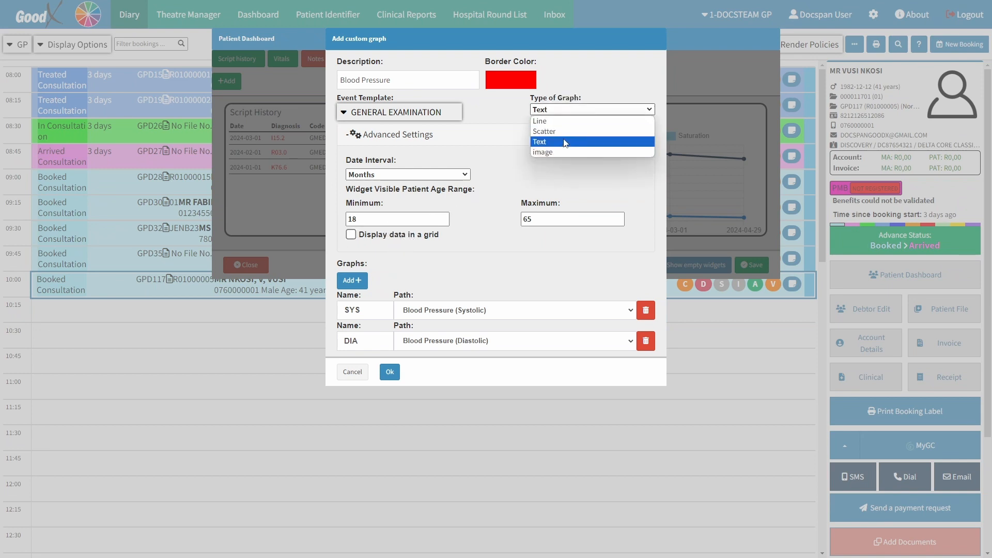
left_click(562, 153)
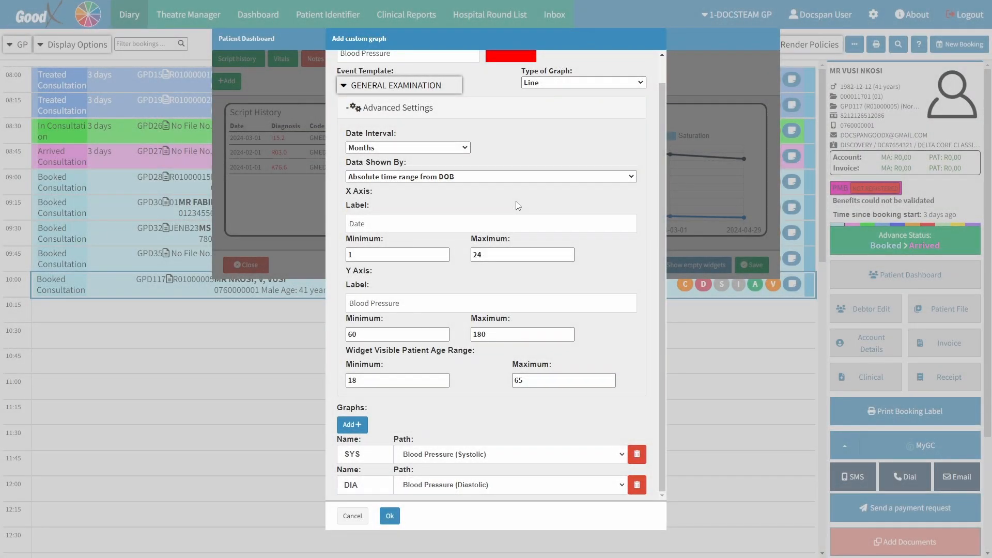
Confirm the Blood Pressure widget as a Line graph and save the patient dashboard with the option to show empty widgets
left_click(389, 515)
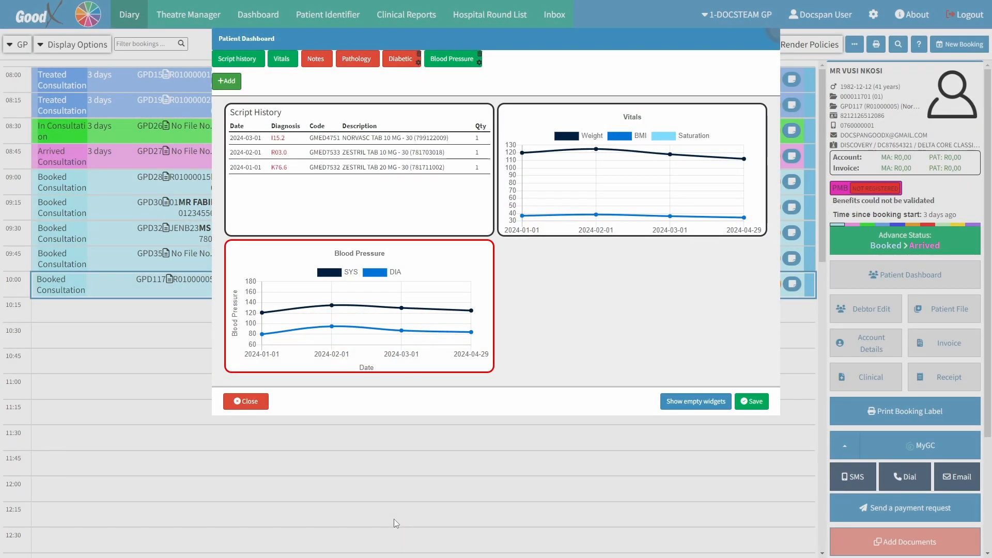
mouse_move(377, 331)
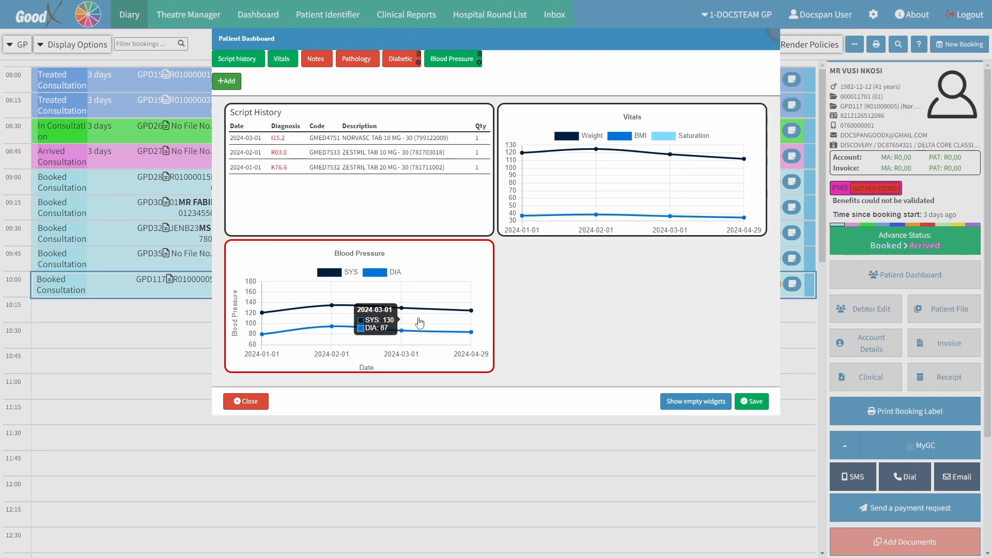
left_click(701, 408)
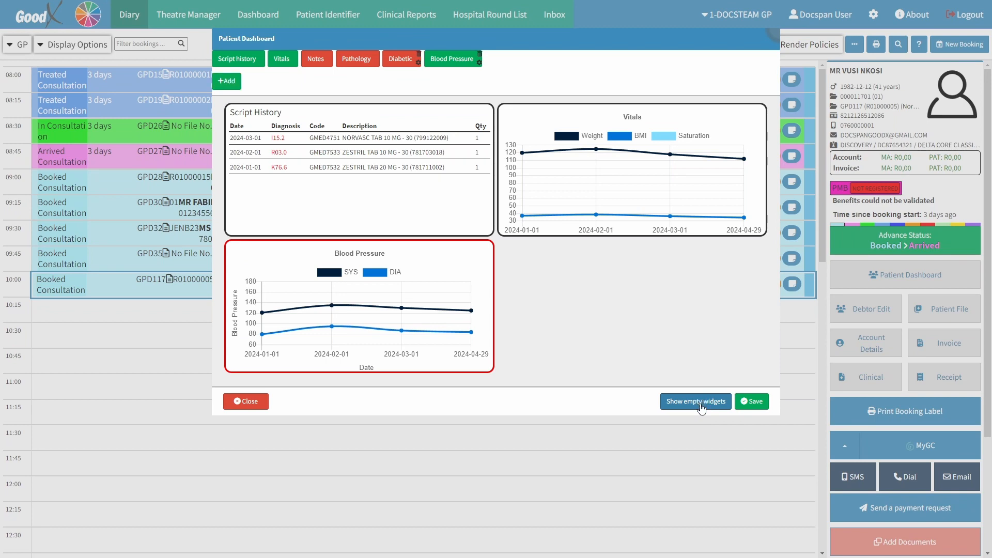
left_click(752, 408)
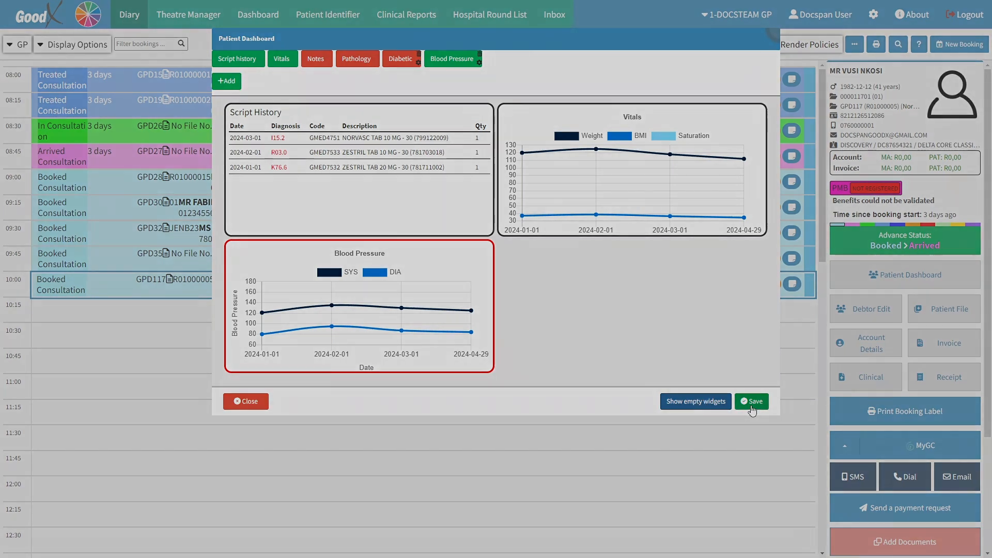